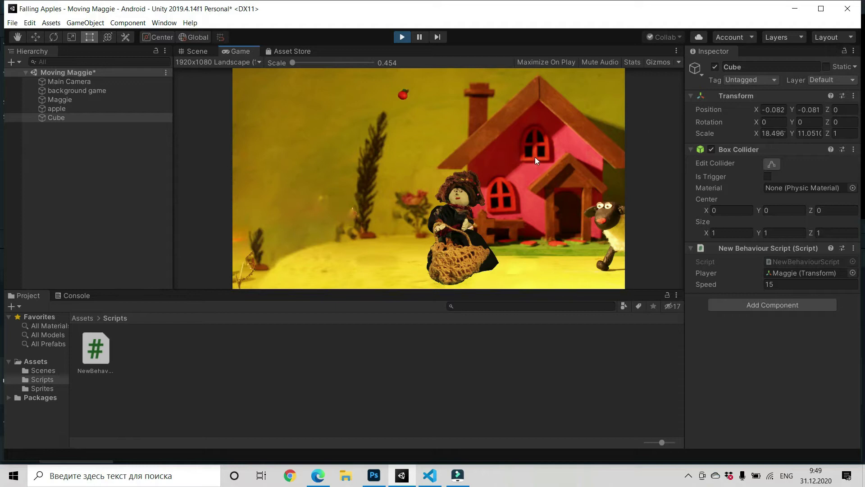
Move Maggie left and right with the arrow keys, including off the left edge and back
key("Left")
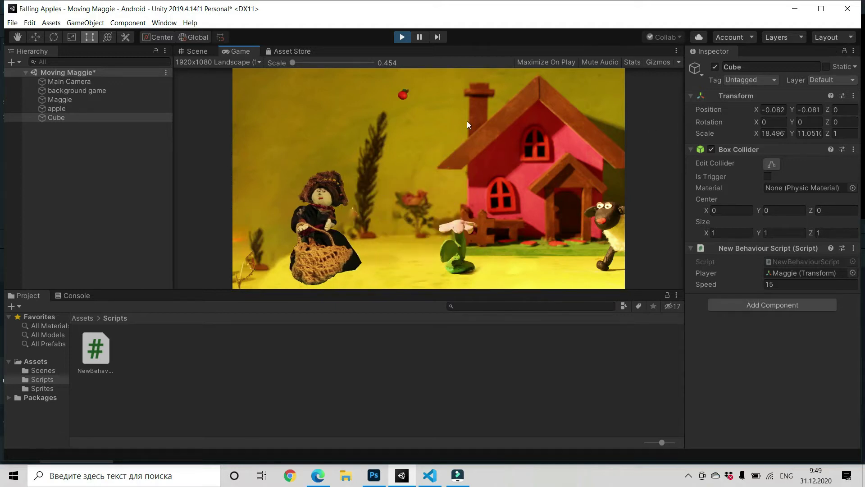
key("Right")
key("Right")
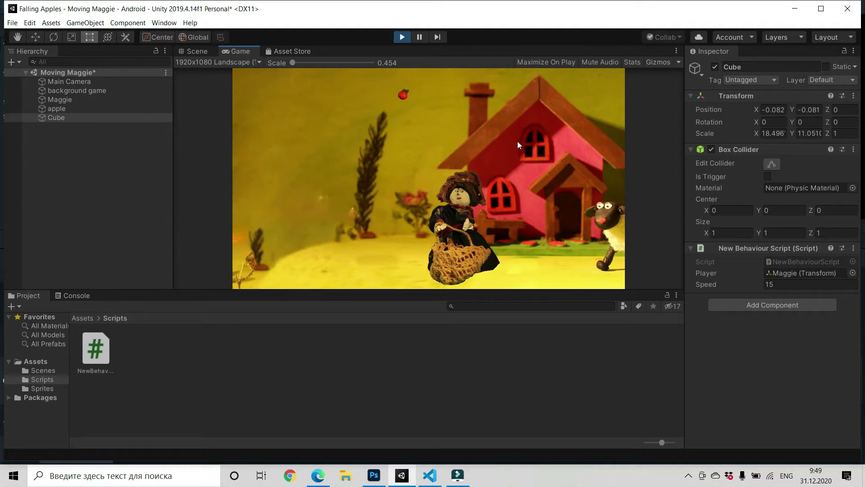
key("Left")
key("Right")
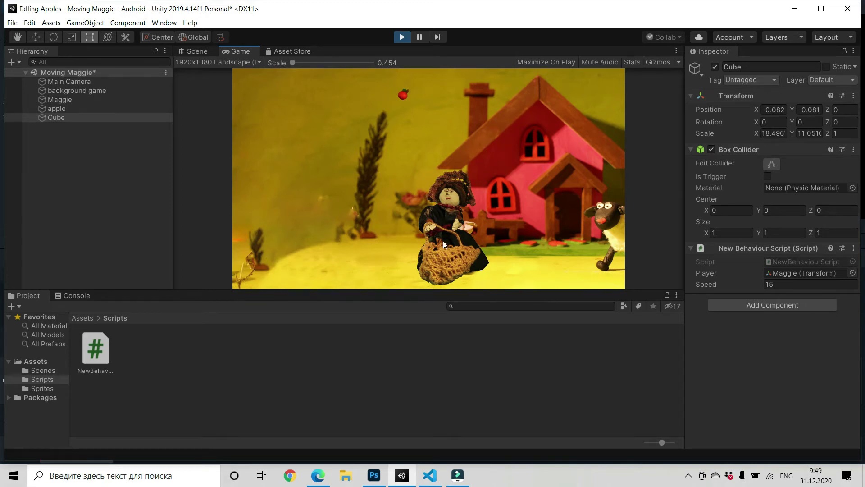
key("Left")
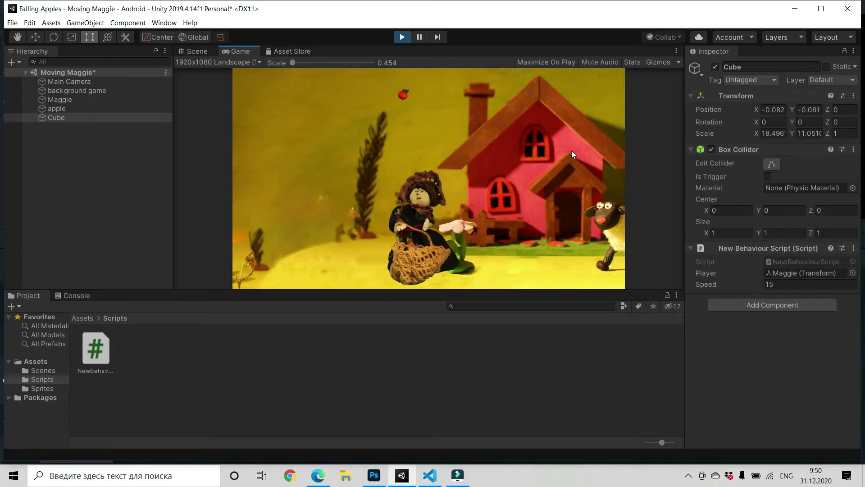
key("Right")
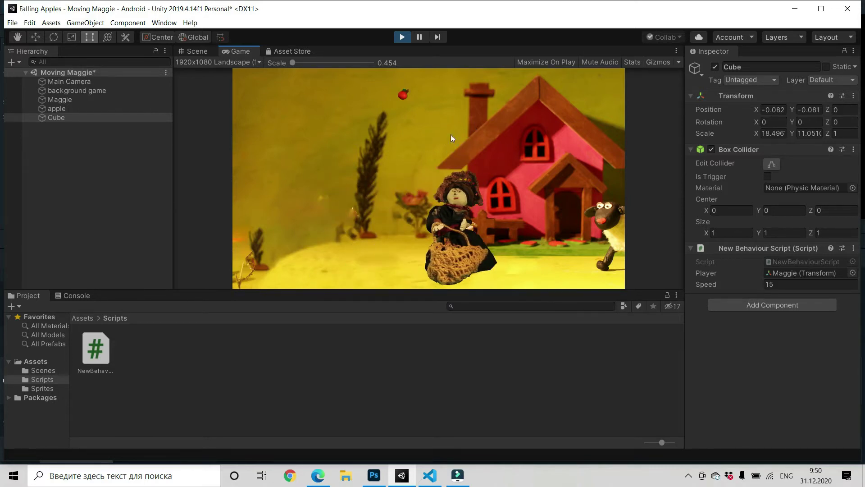
key("Left")
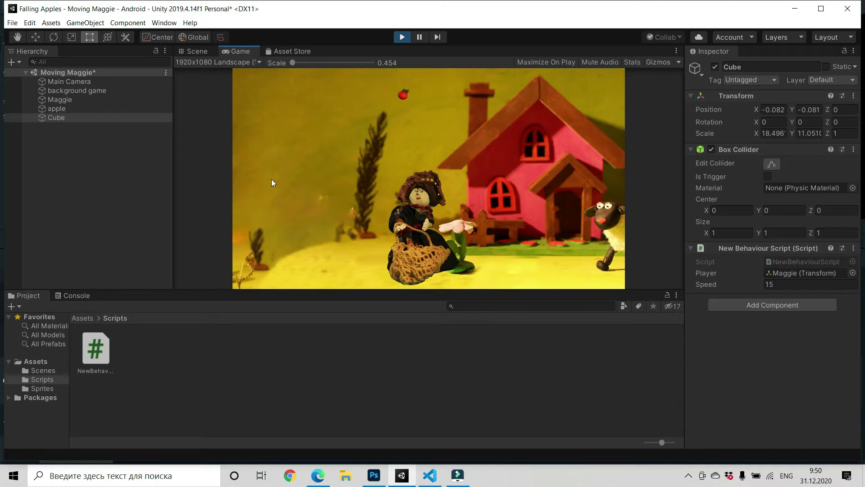
key("Left")
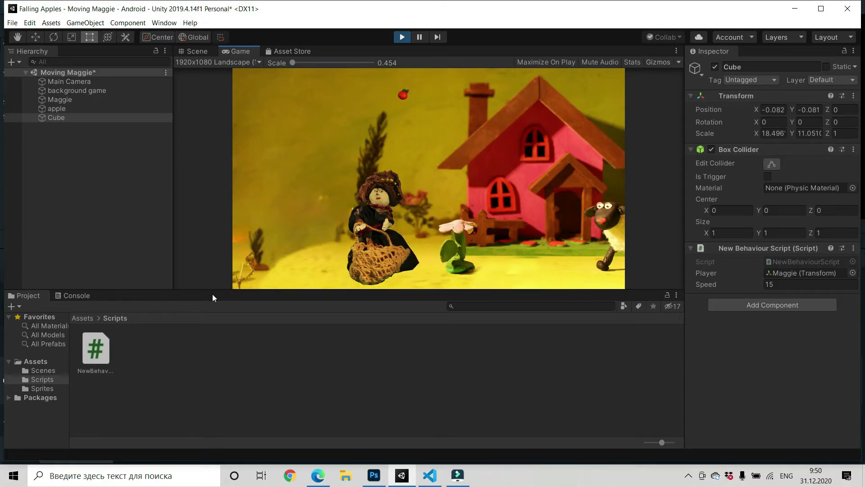
Deselect the Cube, view the NewBehaviourScript code, then select Maggie in the Hierarchy
left_click(190, 338)
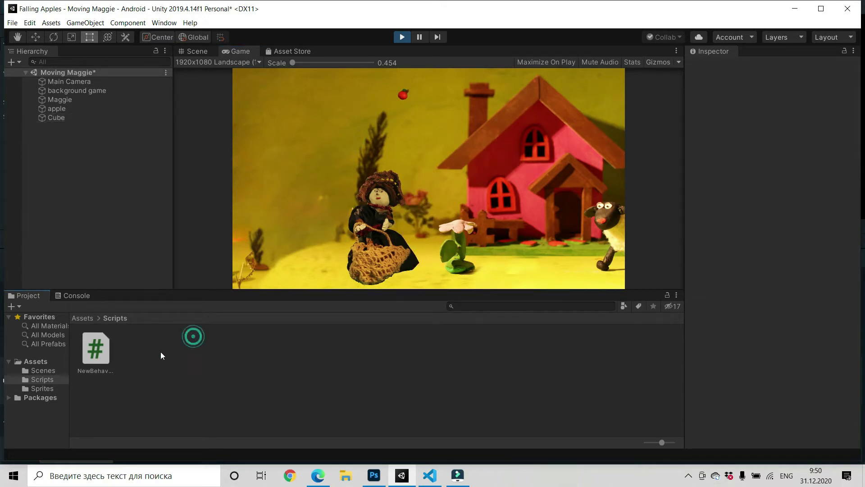
left_click(96, 349)
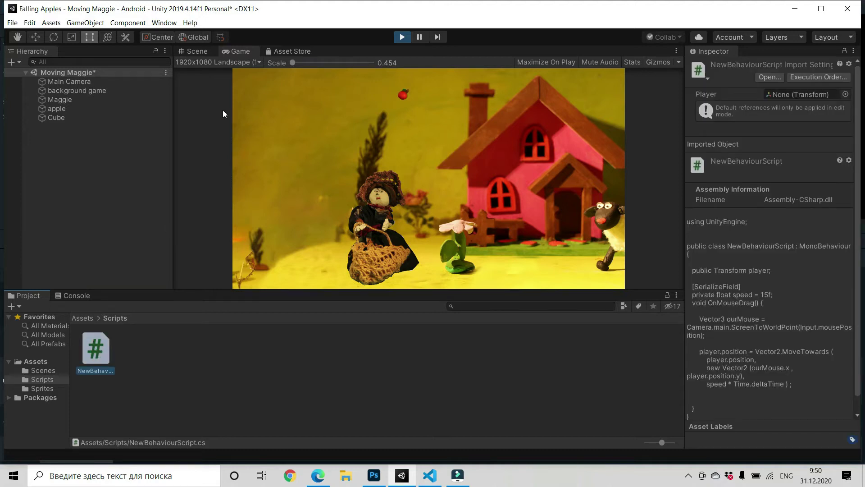
left_click(83, 100)
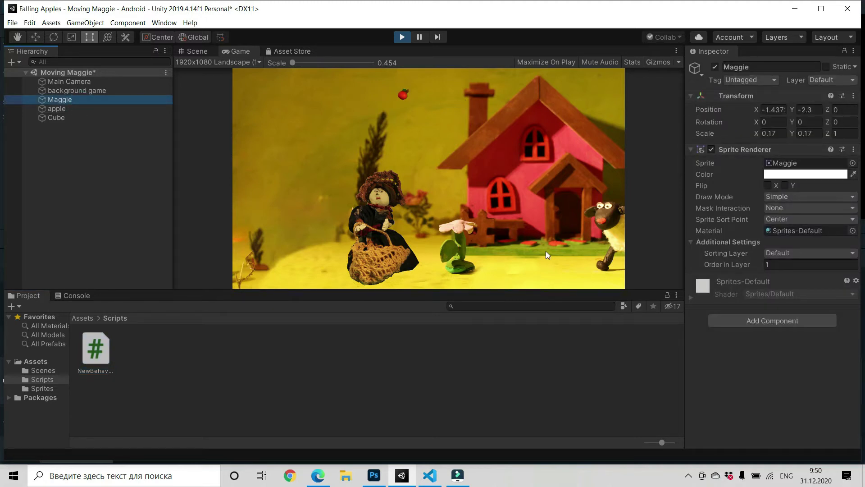
Move Maggie with the arrow keys, then drag her to the far right edge (X ≈ 7.908)
key("Left")
key("Right")
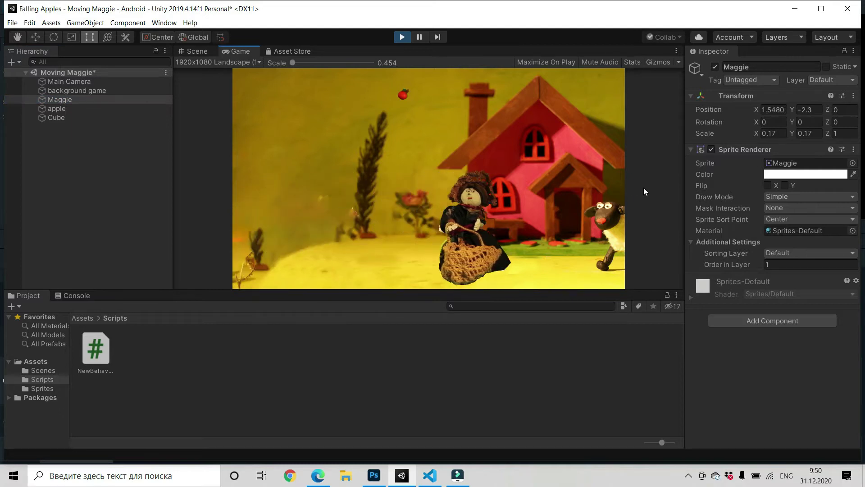
key("Left")
key("Right")
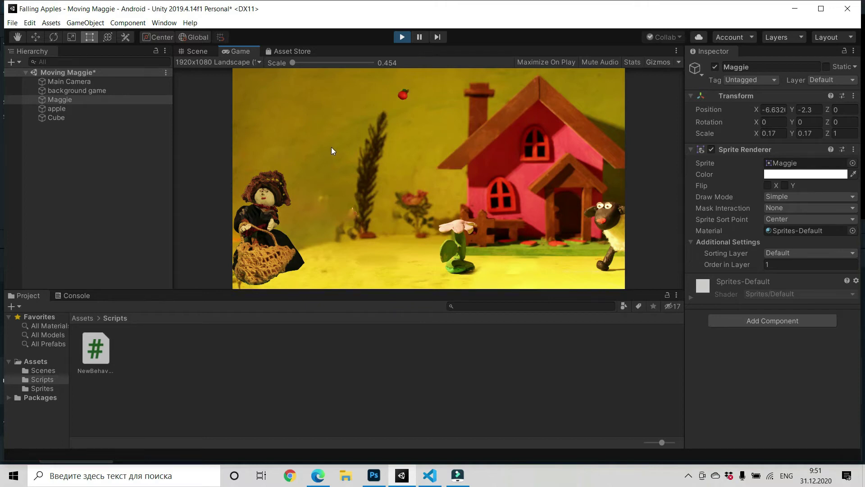
key("Right")
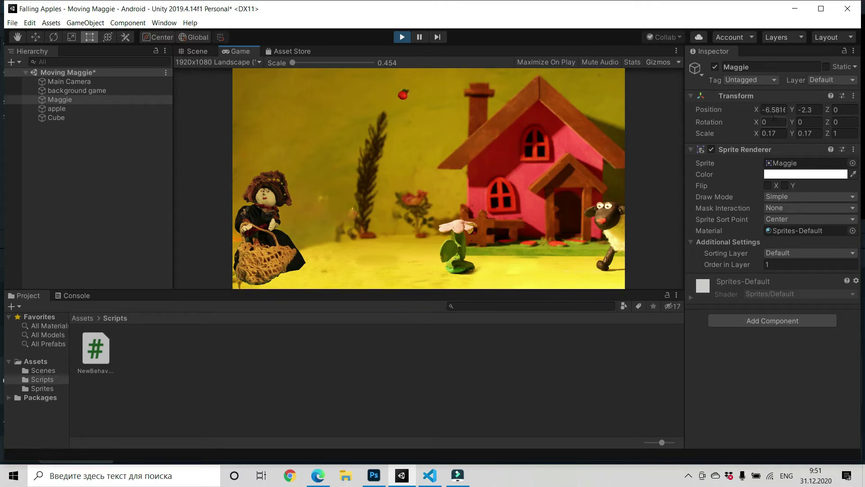
left_click_drag(285, 262, 595, 244)
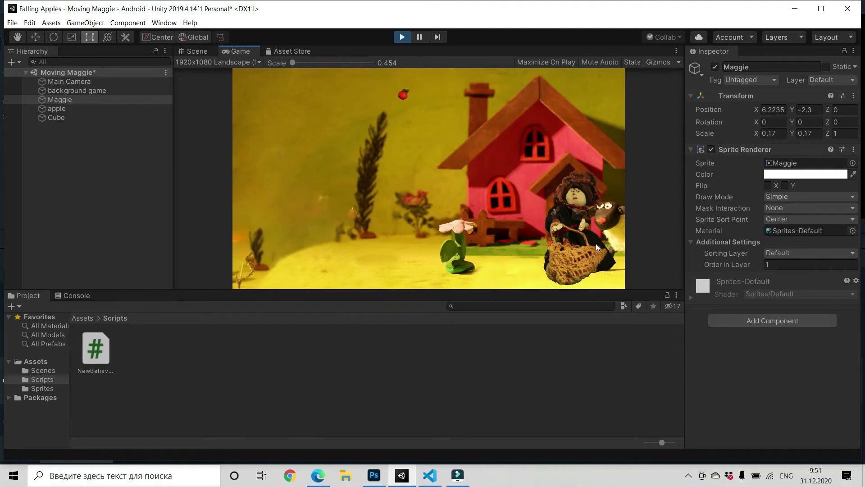
key("Right")
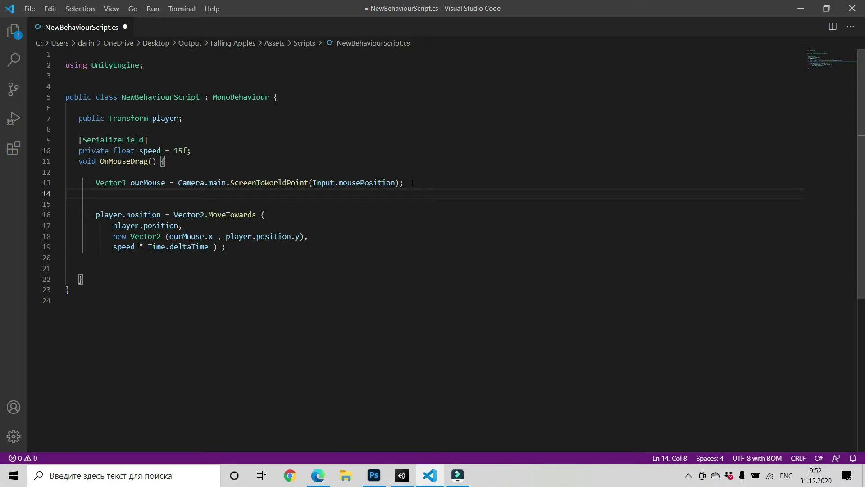
type("our")
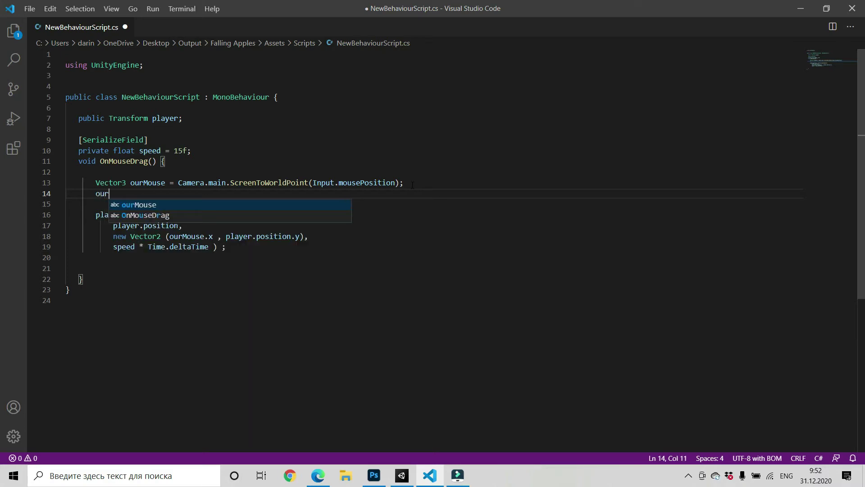
type("Mouse")
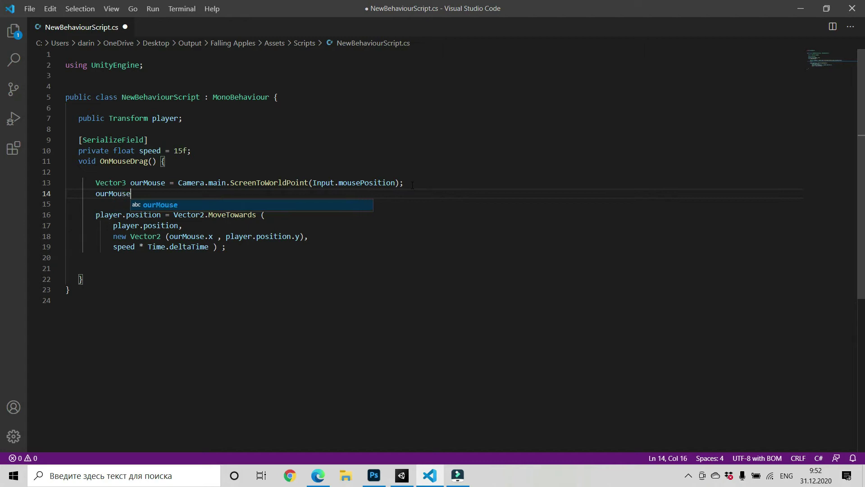
type(".x = ")
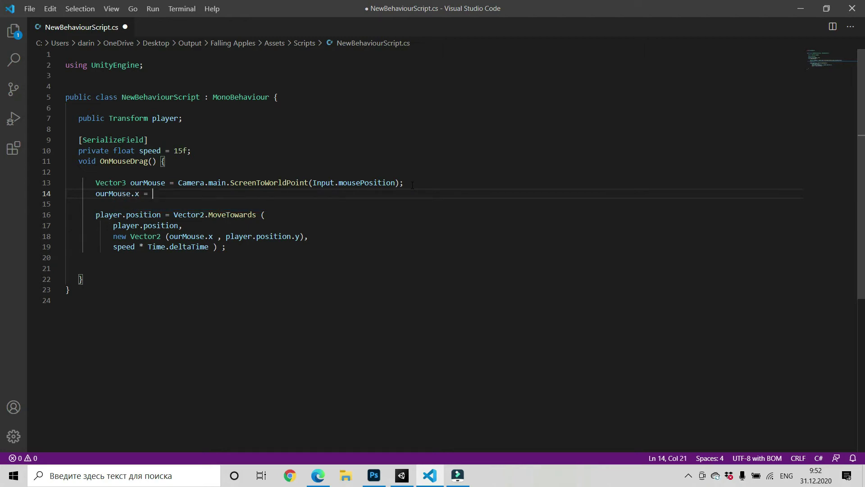
type("our")
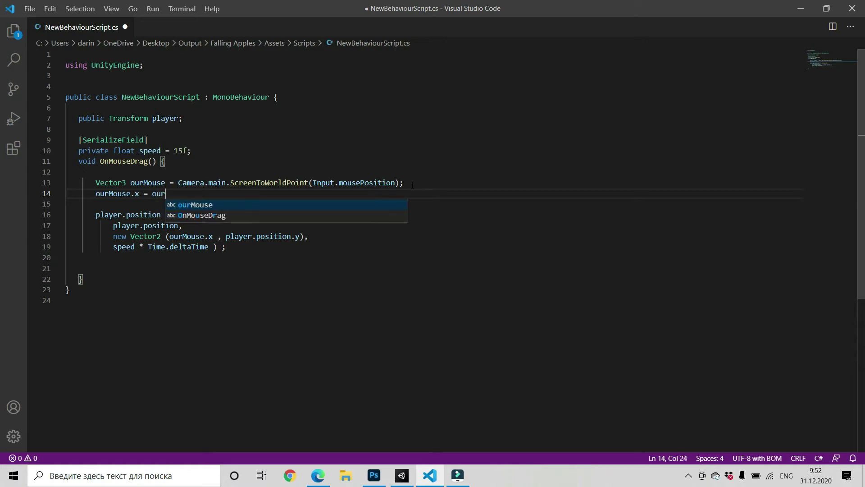
type("Moue")
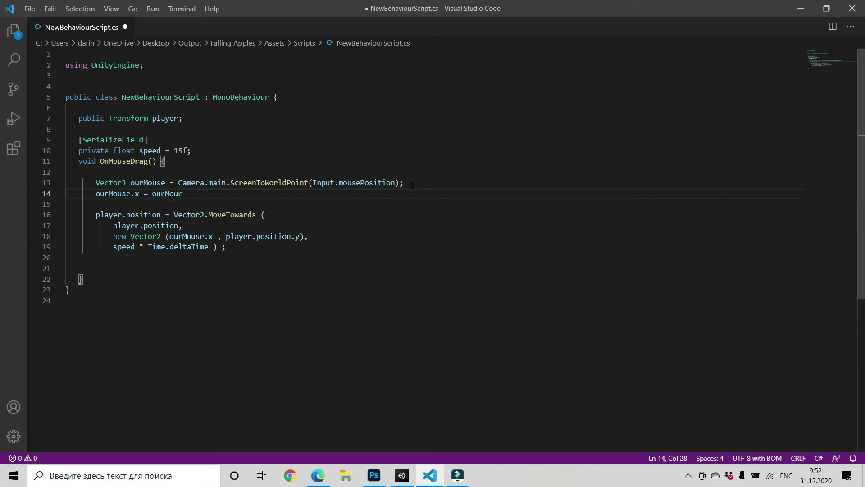
Finish the line 'ourMouse.x = ourMouse.x < -6.6f ? -6.6 : ourMouse.x;' and start a new line
key("BackSpace")
type("se.")
type("x")
type("<")
type("-6.6")
type("f")
type(" ? -6.")
type("6 : ")
type("o")
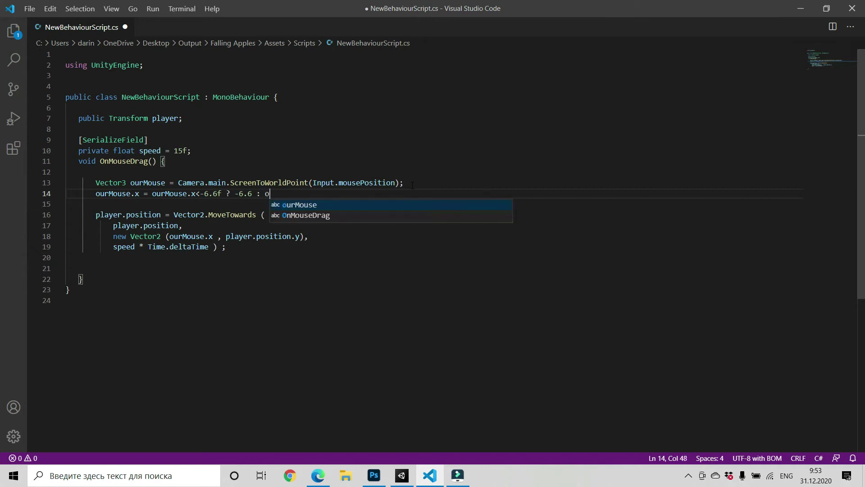
type("urMouse.")
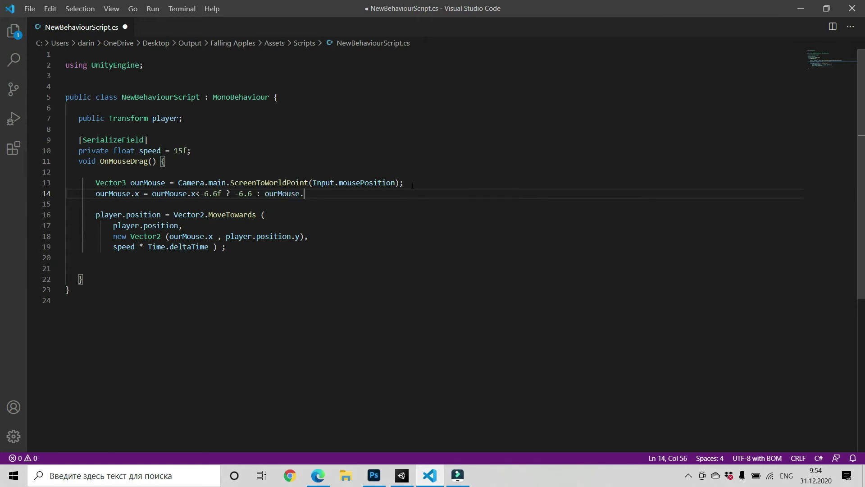
type("x")
type(";")
key("Return")
type("ourMo")
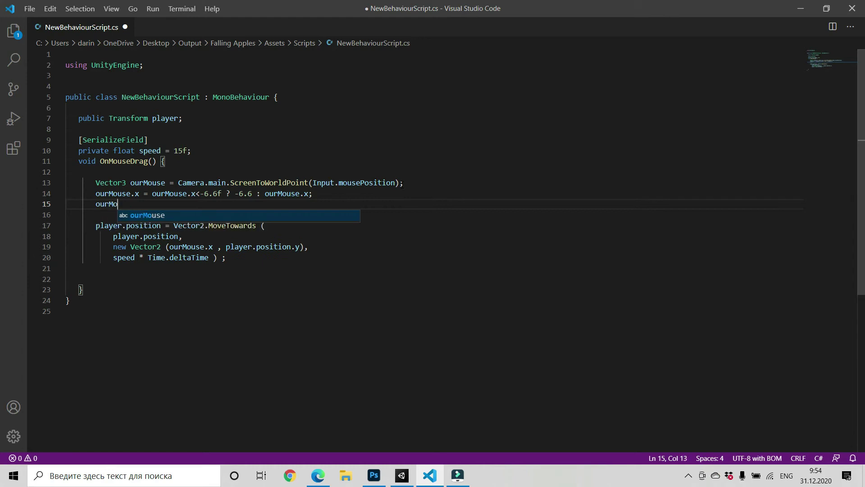
type("use.")
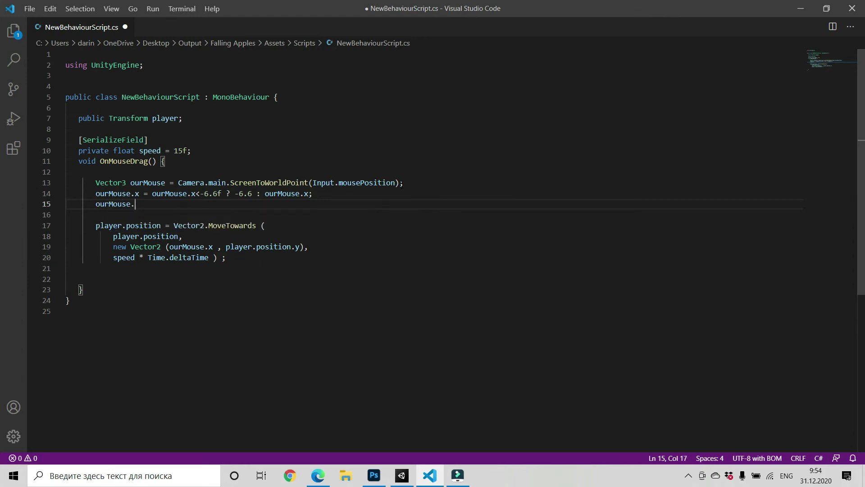
type("x ")
type("= ")
type("ourM")
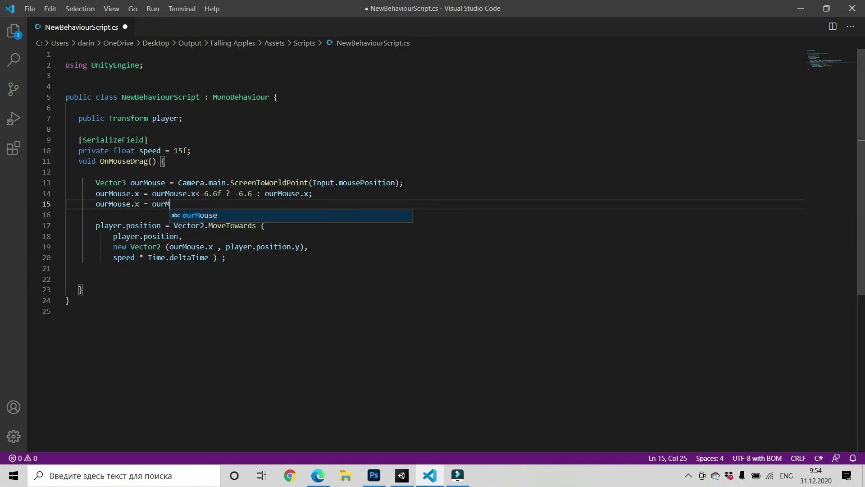
type("ouse.")
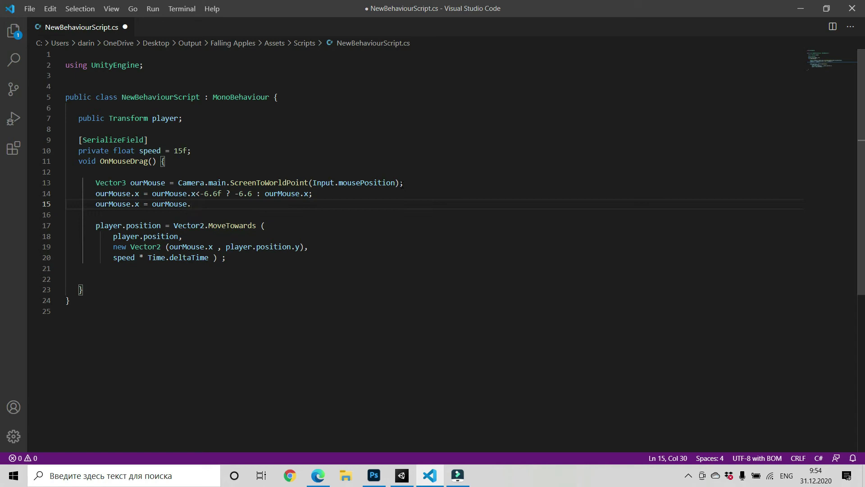
type("x>")
type("7.9f")
Add the 7.9f upper clamp on line 15, append f to -6.6, and save
left_click(249, 194)
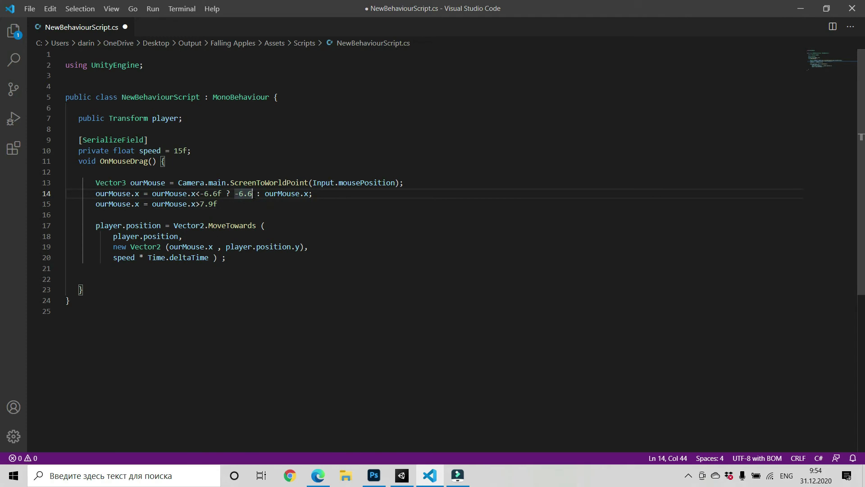
type("f")
left_click(219, 208)
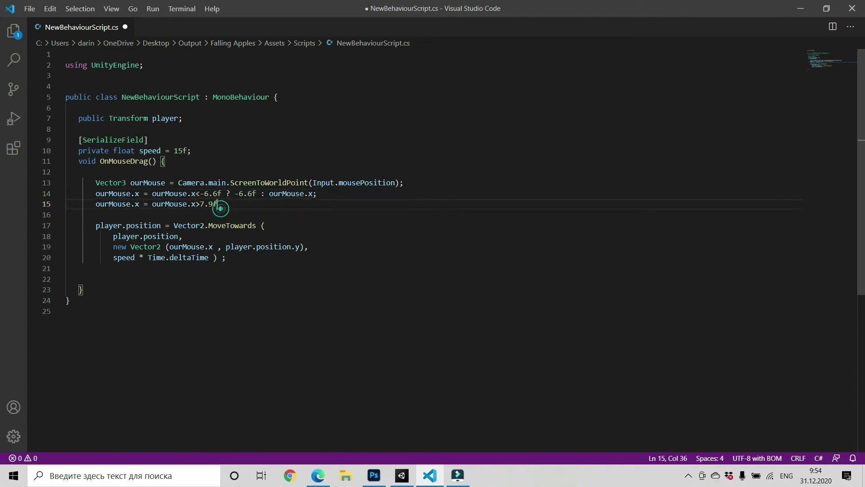
type("? 7")
type(".9")
type(" : o")
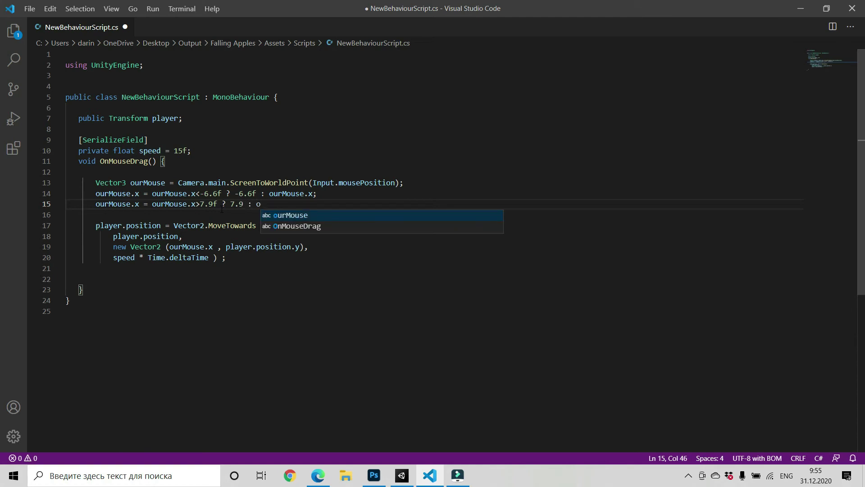
type("u")
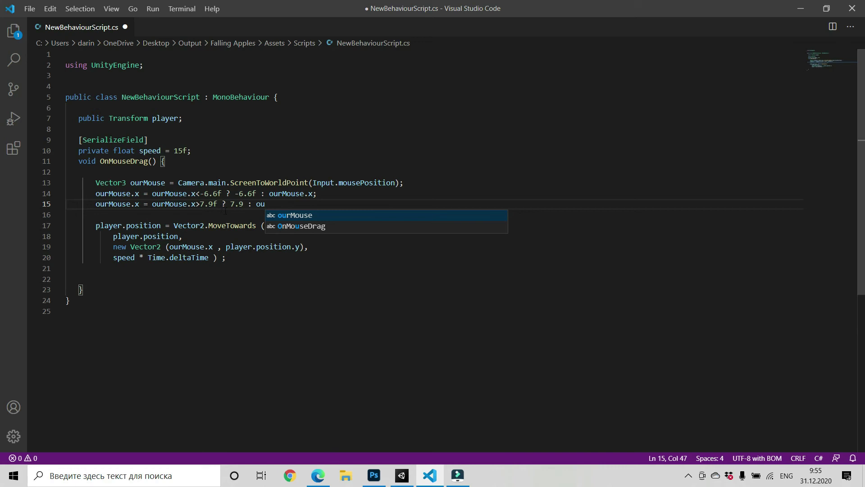
left_click(302, 215)
type(".")
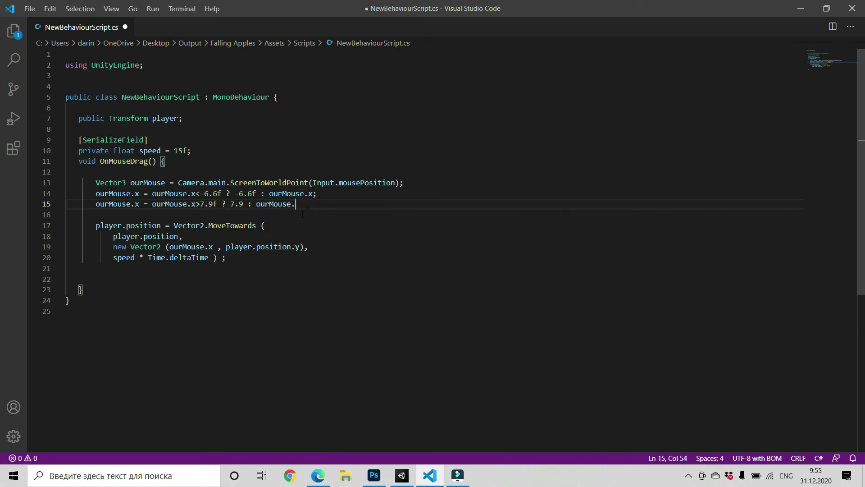
type("x;")
left_click(253, 204)
key("BackSpace")
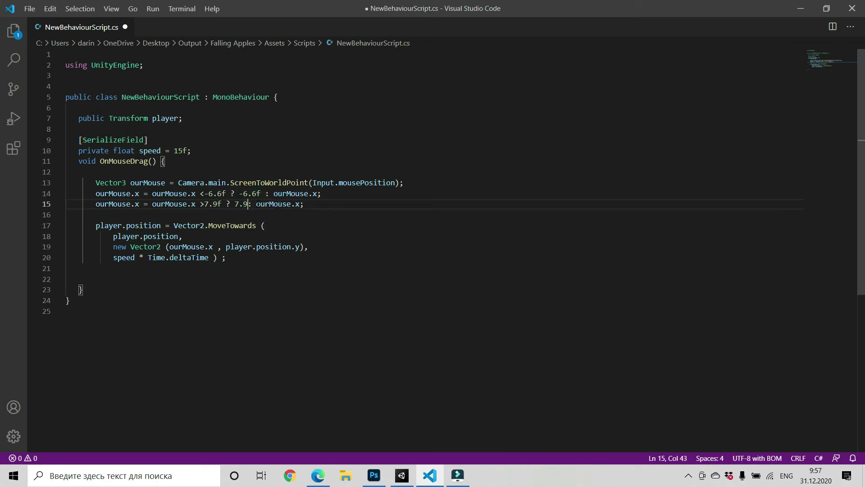
type("f")
key("End")
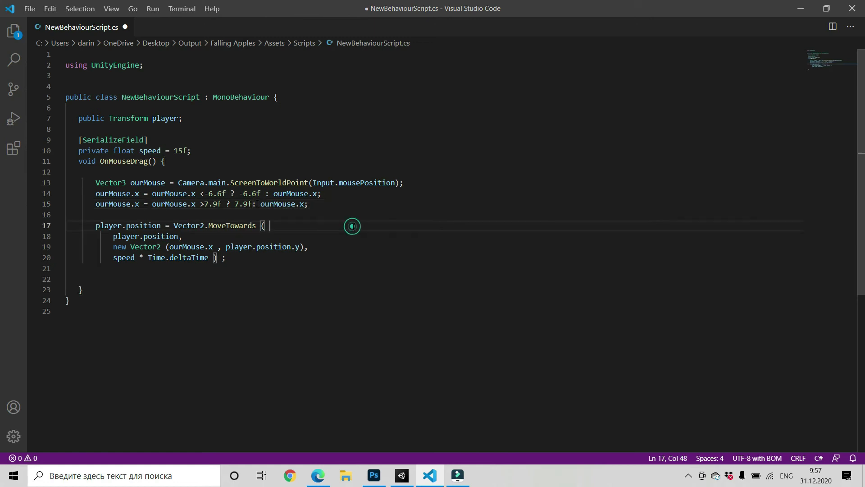
key("ctrl+s")
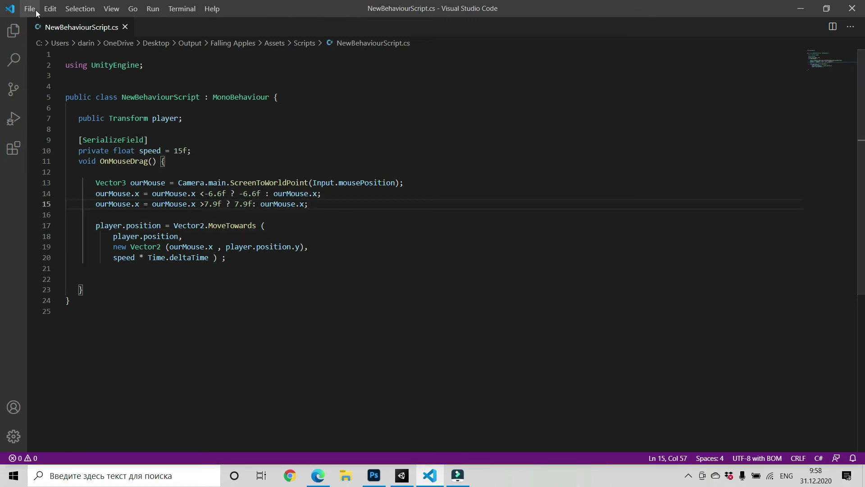
left_click(30, 9)
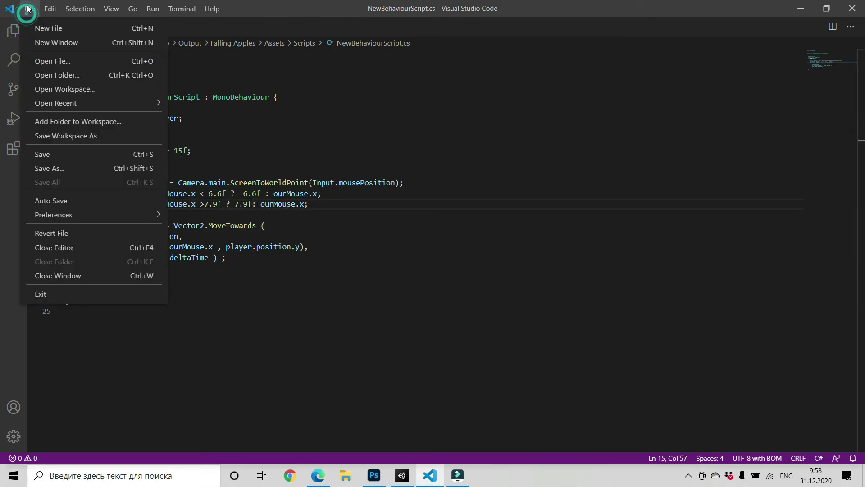
left_click(60, 168)
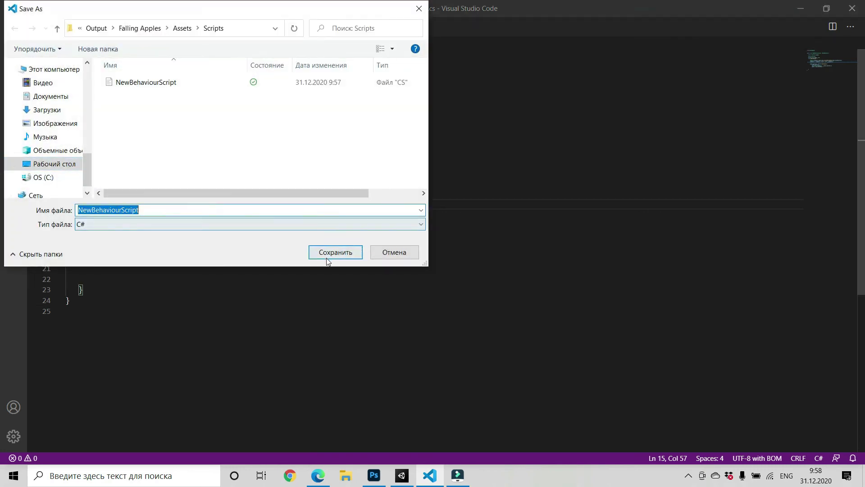
left_click(330, 256)
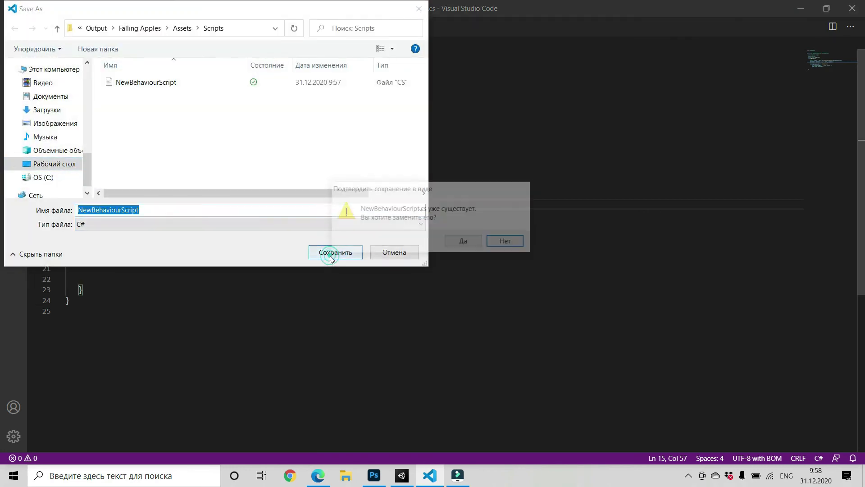
left_click(465, 244)
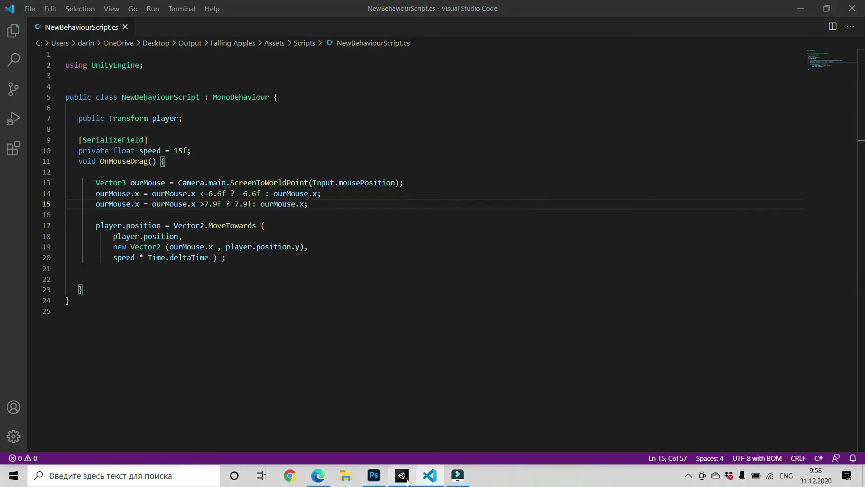
Return to Unity, press Play, and drag Maggie back and forth across the Game view
left_click(402, 475)
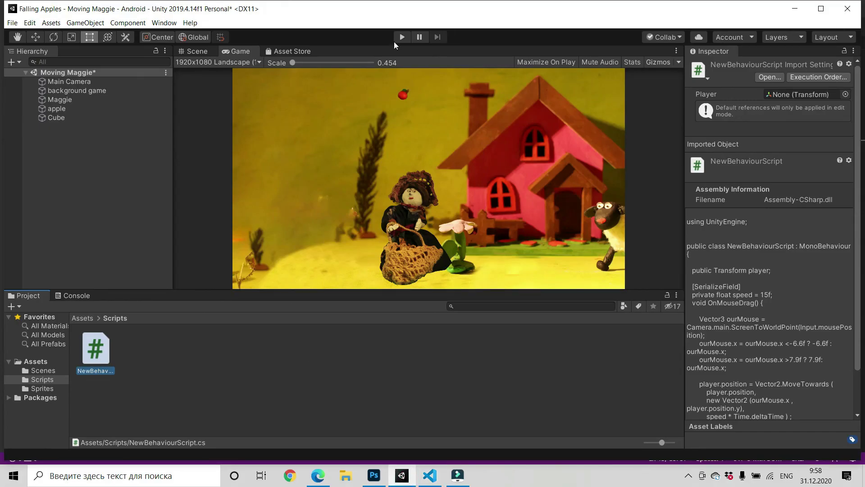
left_click(401, 36)
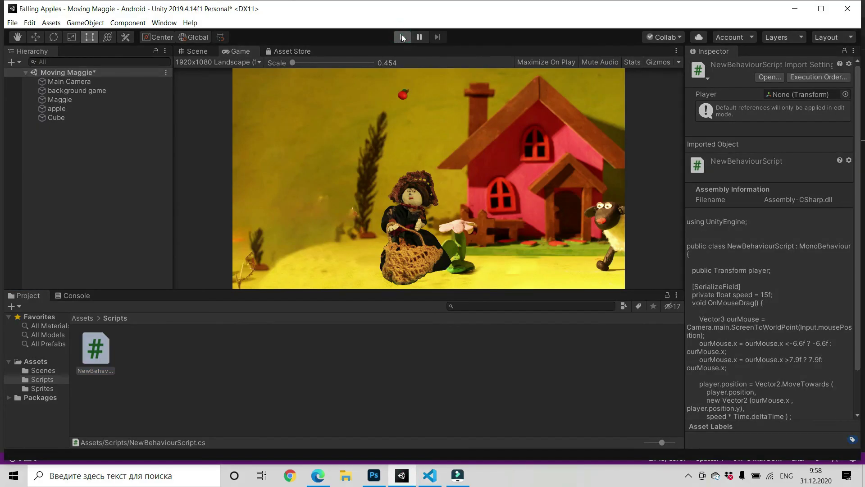
left_click_drag(421, 193, 543, 166)
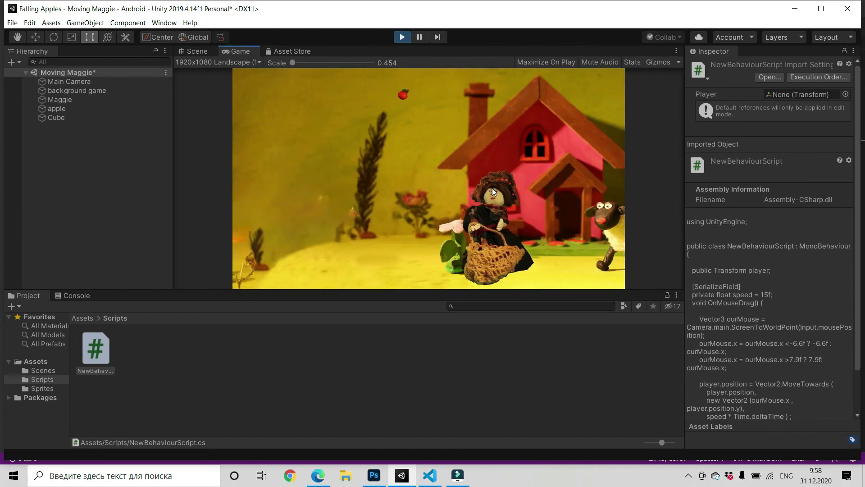
mouse_move(543, 165)
left_mouse_down()
mouse_move(161, 209)
mouse_move(679, 138)
mouse_move(1, 100)
mouse_move(595, 210)
mouse_move(473, 199)
left_mouse_up()
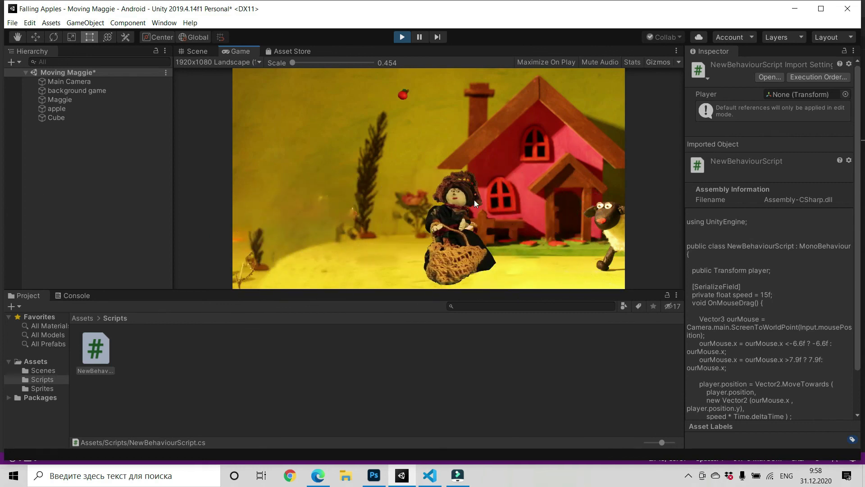